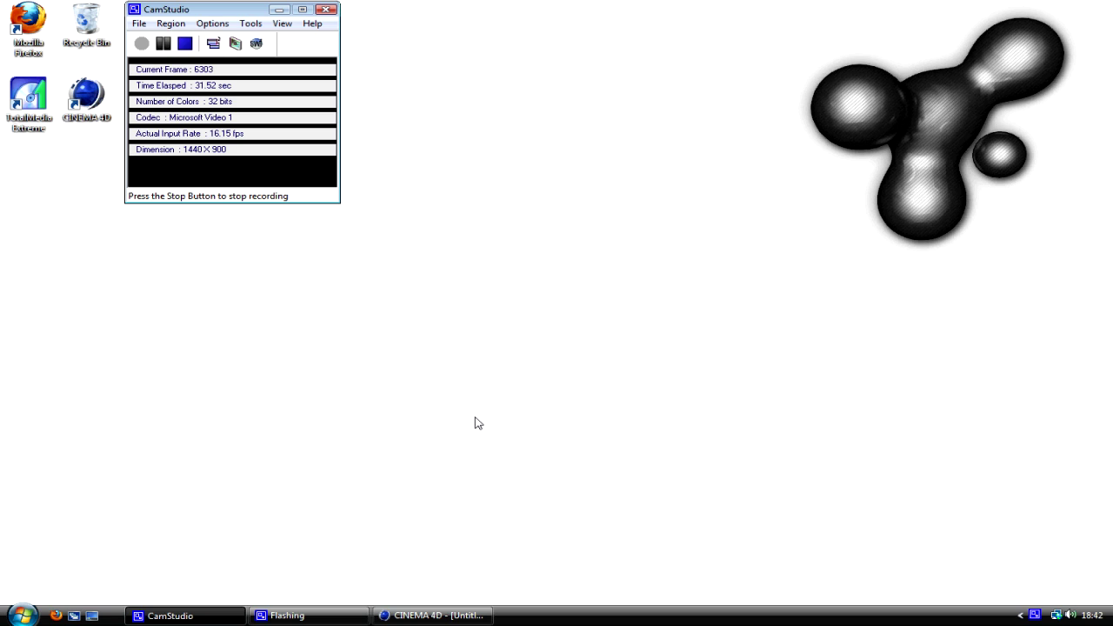
- Switch to CINEMA 4D and review the render settings' available presets, output options and save options
click(424, 615)
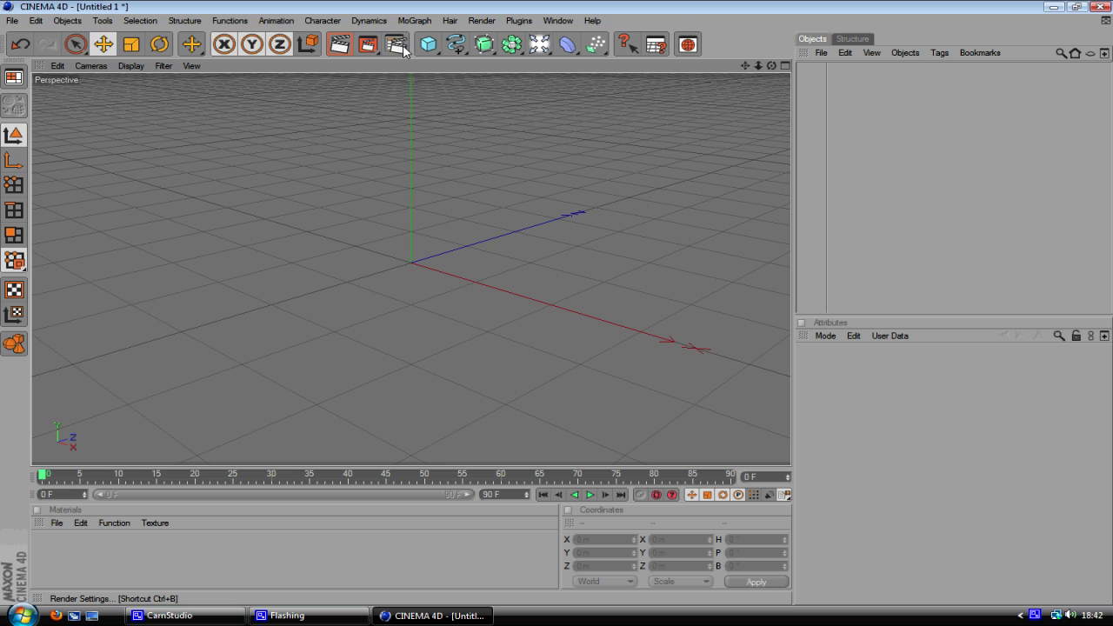
click(402, 44)
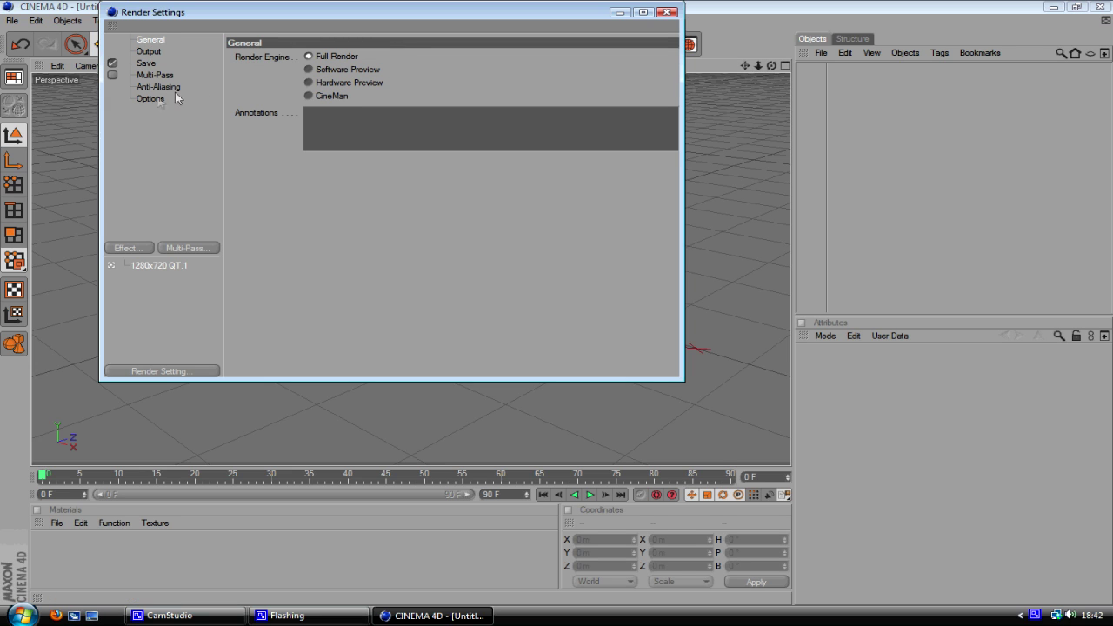
click(162, 376)
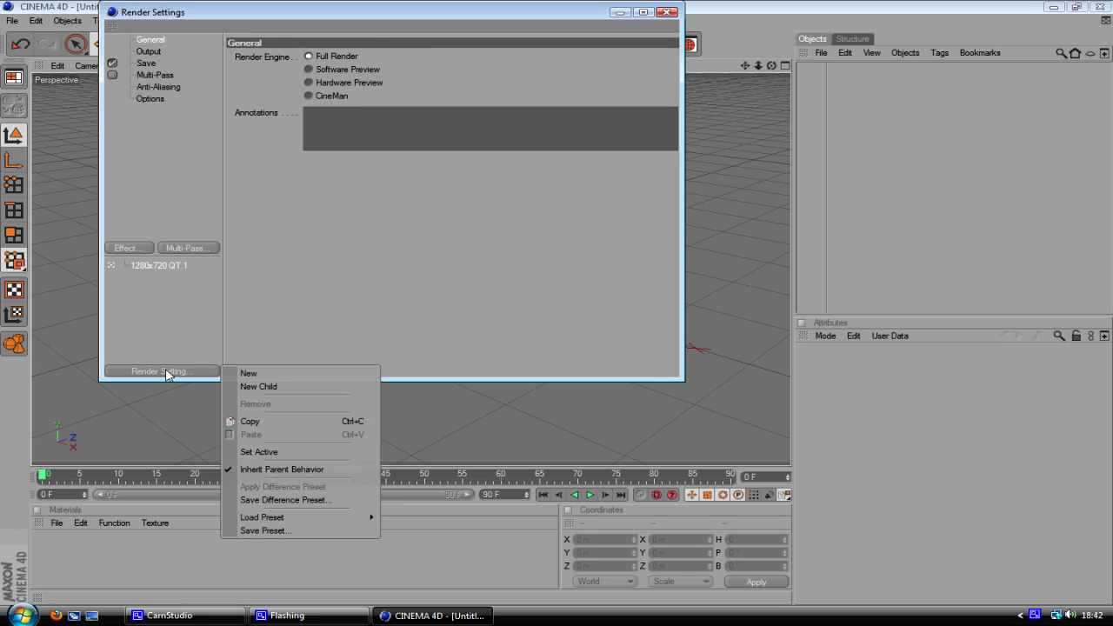
mouse_move(368, 517)
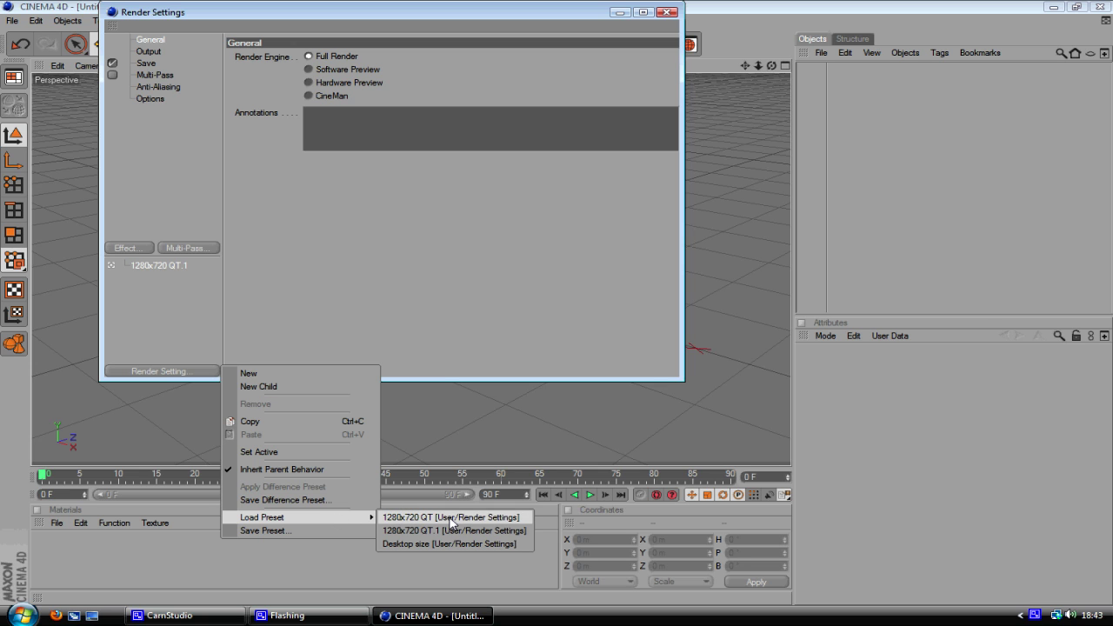
click(210, 212)
click(148, 51)
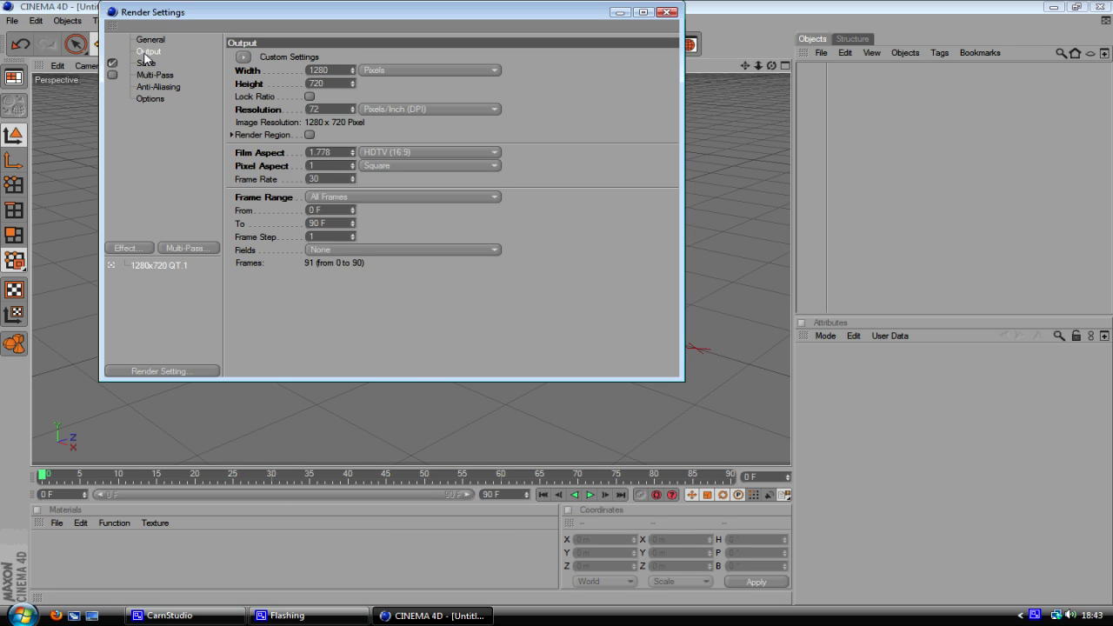
click(146, 63)
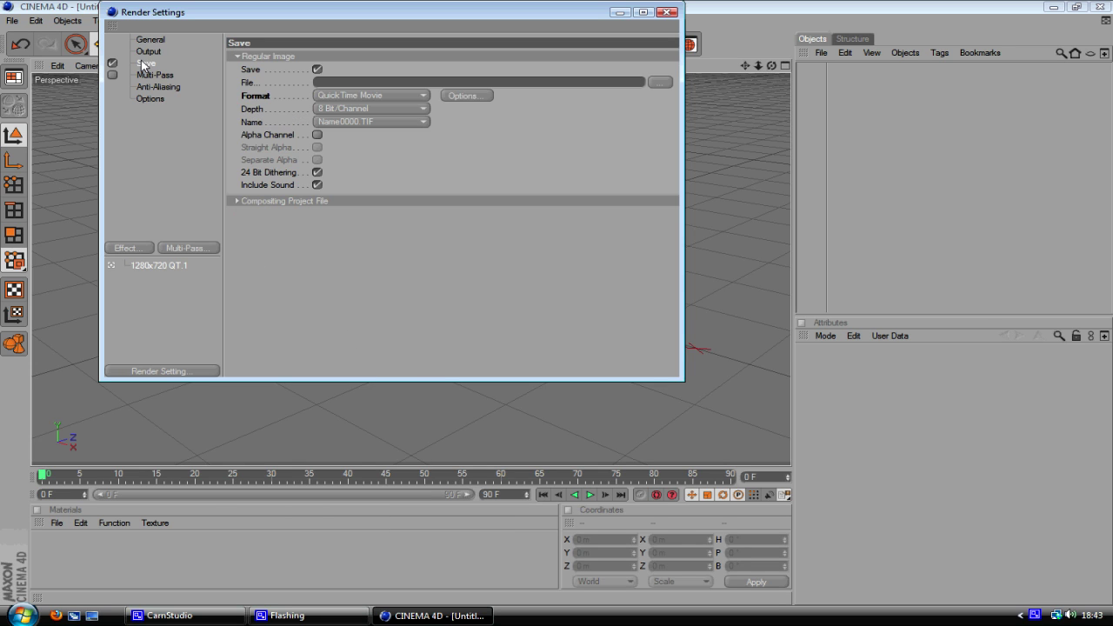
click(667, 13)
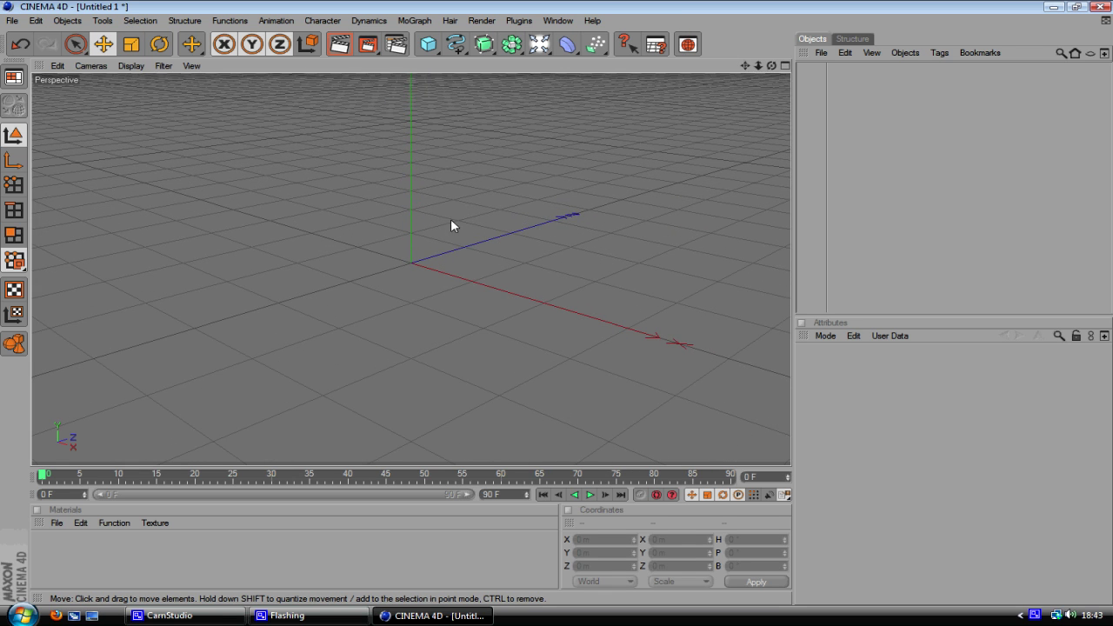
- Add a sphere primitive at the scene origin
alt+drag(451, 220, 497, 112)
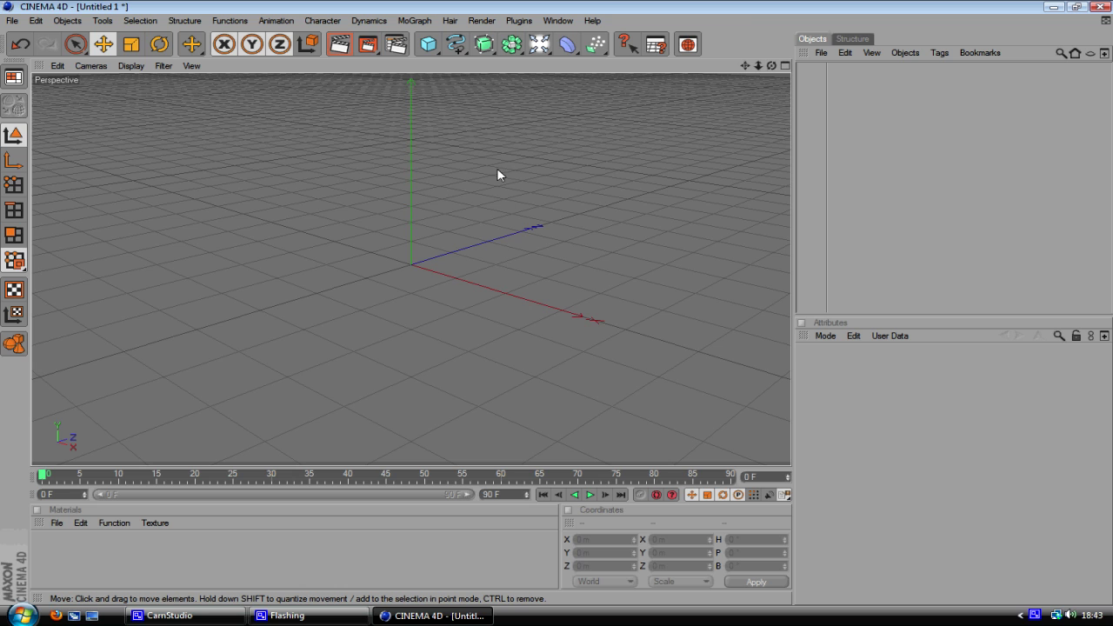
drag(427, 43, 539, 55)
scroll(412, 325, up, 2)
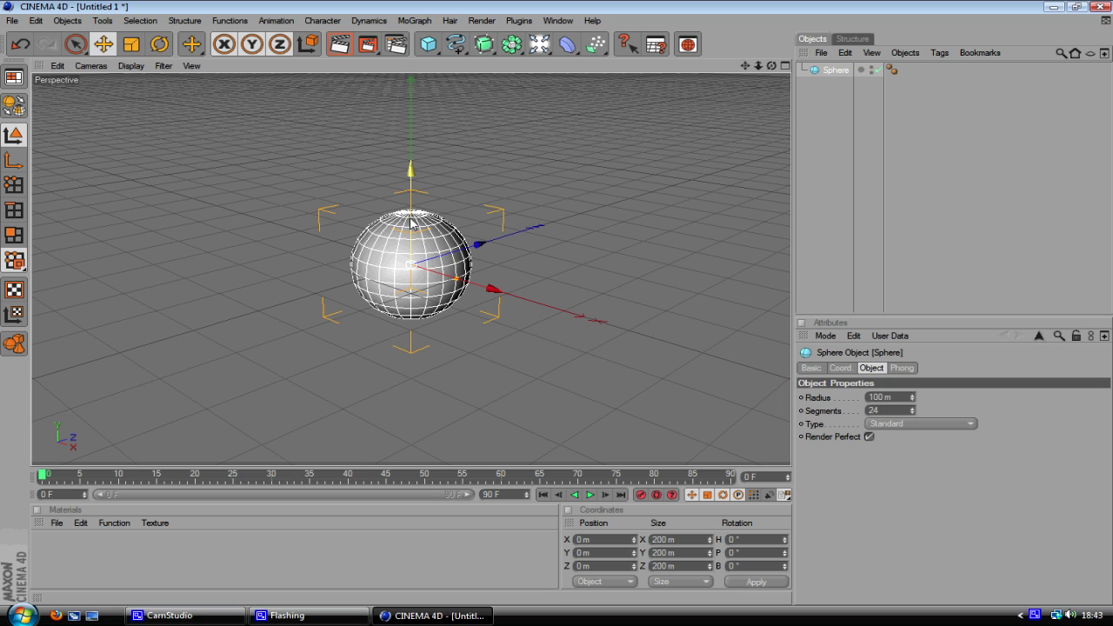
- Add a MoGraph Cloner Object and make the sphere its child
click(423, 22)
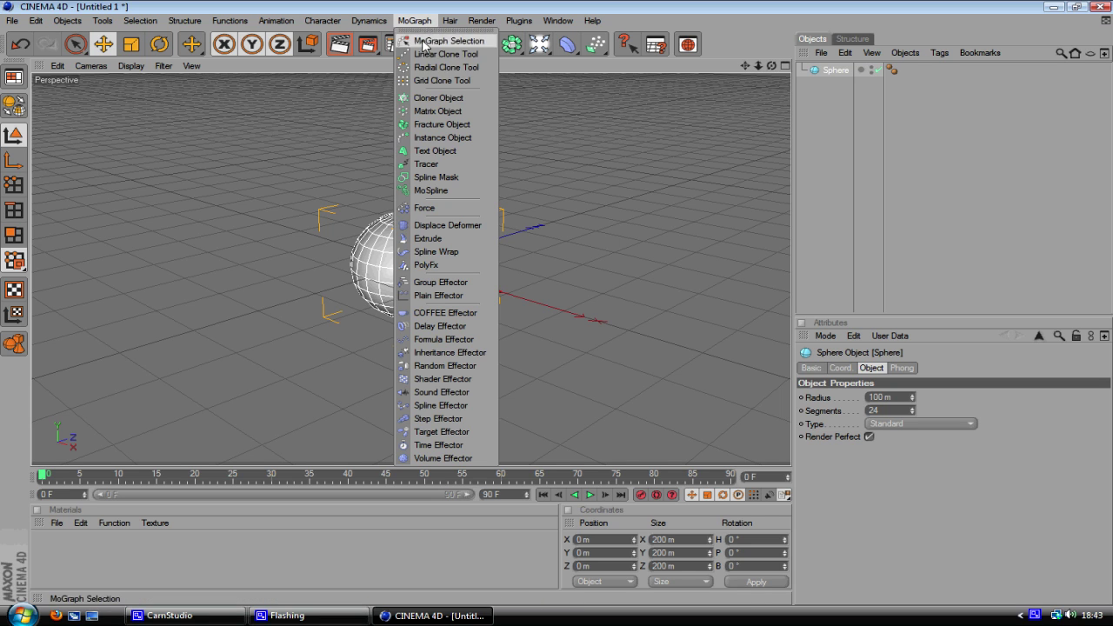
click(427, 100)
drag(822, 84, 839, 75)
click(845, 70)
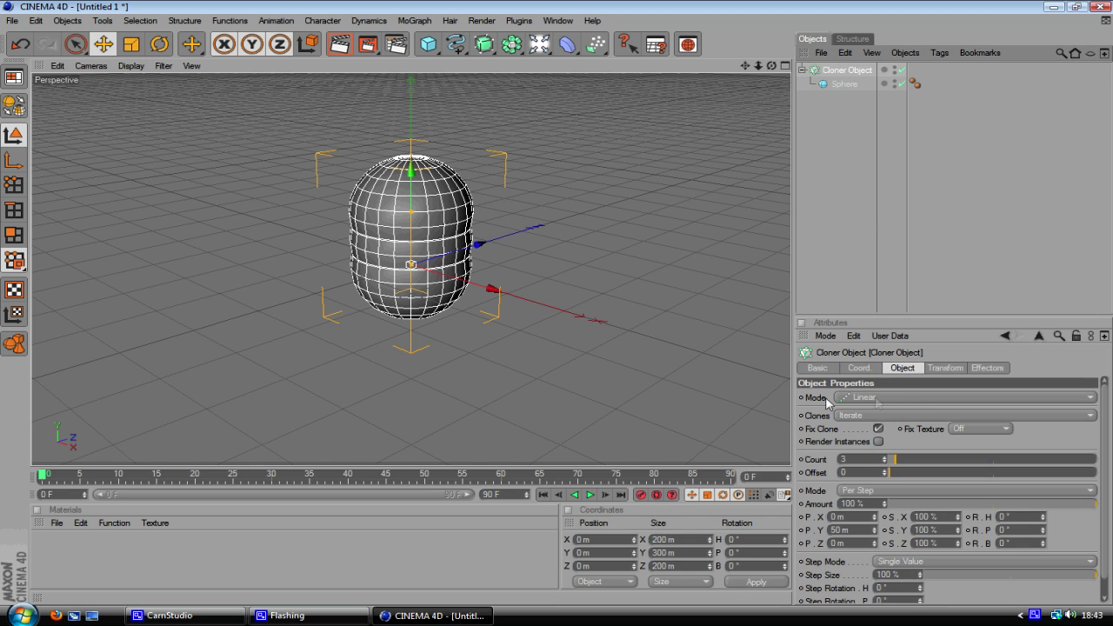
- Set the cloner to Radial mode with a count of 4 and a radius of 171 m
click(905, 399)
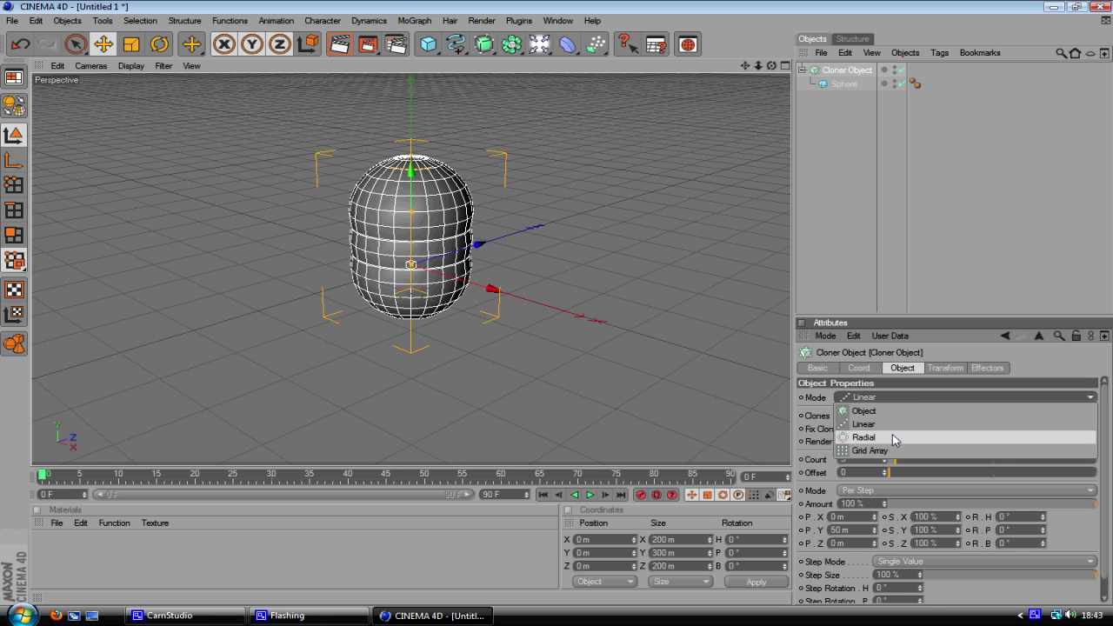
click(892, 436)
drag(899, 462, 924, 483)
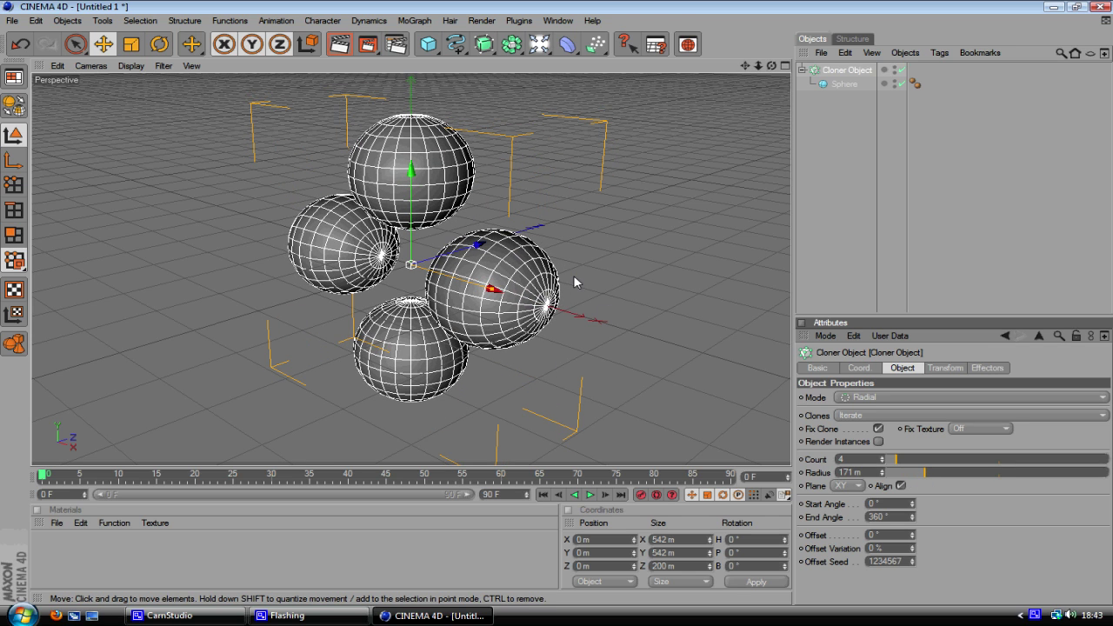
alt+drag(573, 275, 595, 133)
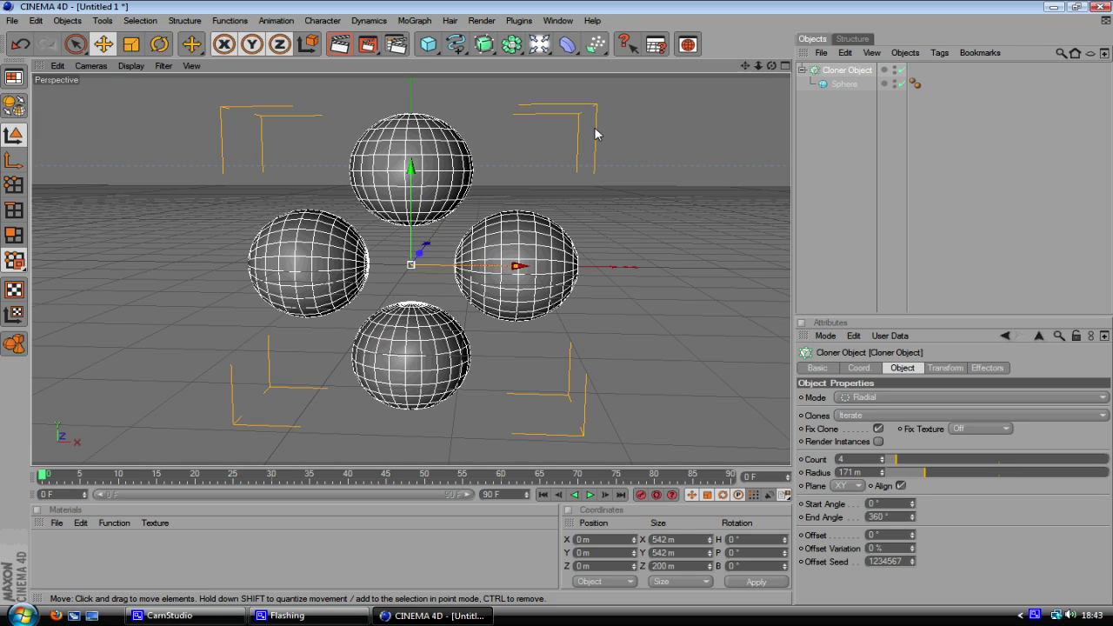
- Add a Random Effector to the cloner and check the cloner's list of effectors
click(416, 21)
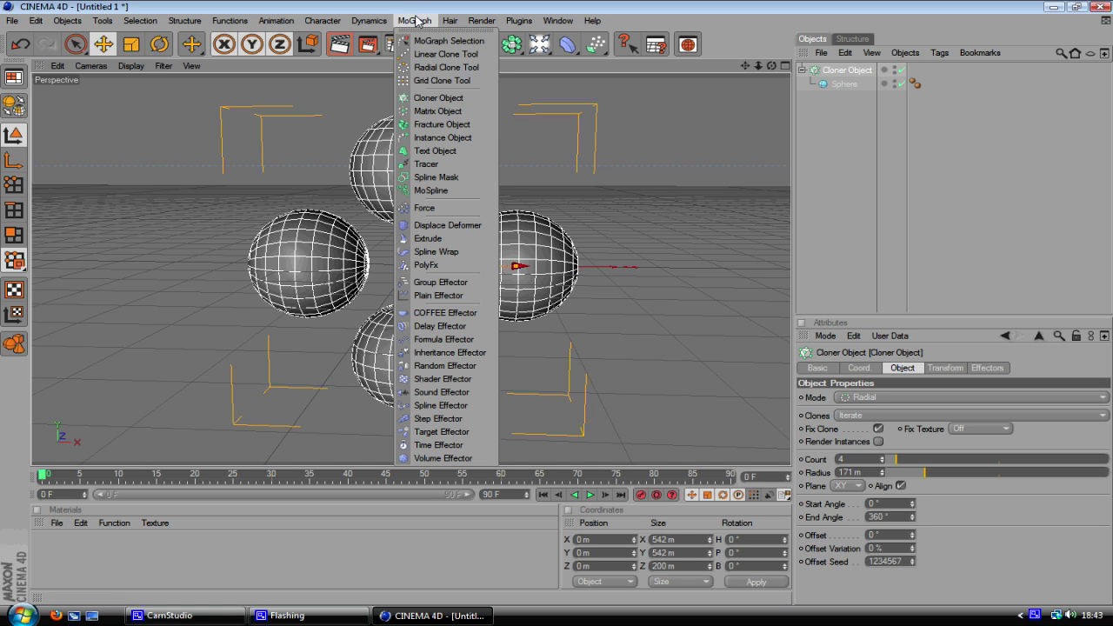
click(426, 365)
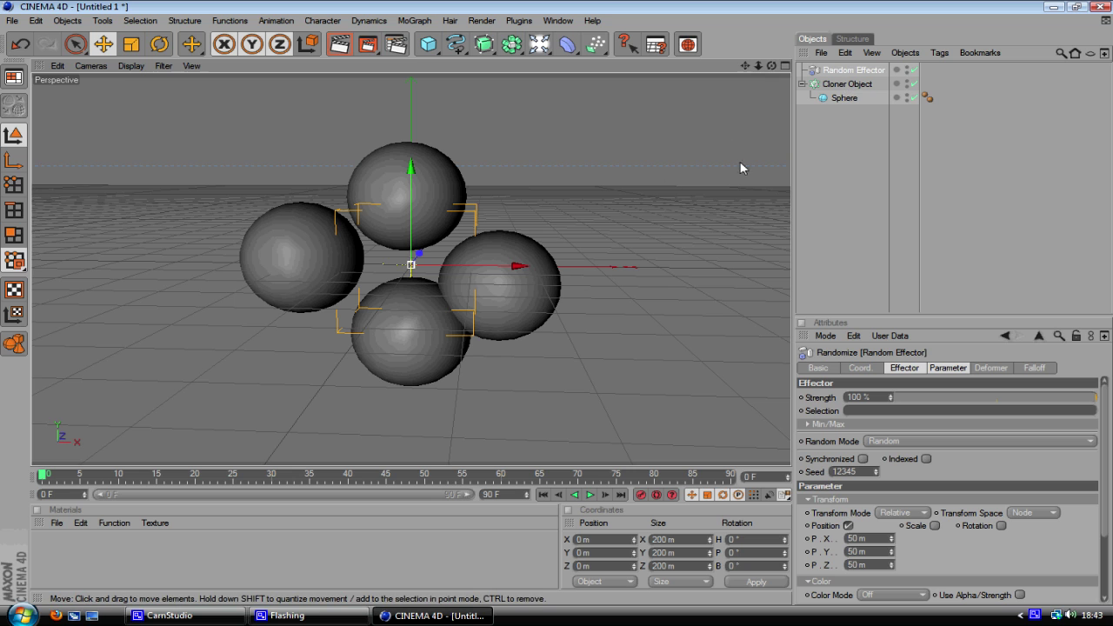
mouse_move(552, 267)
alt+mouse_down()
mouse_move(579, 303)
mouse_move(516, 318)
mouse_move(556, 287)
alt+mouse_up()
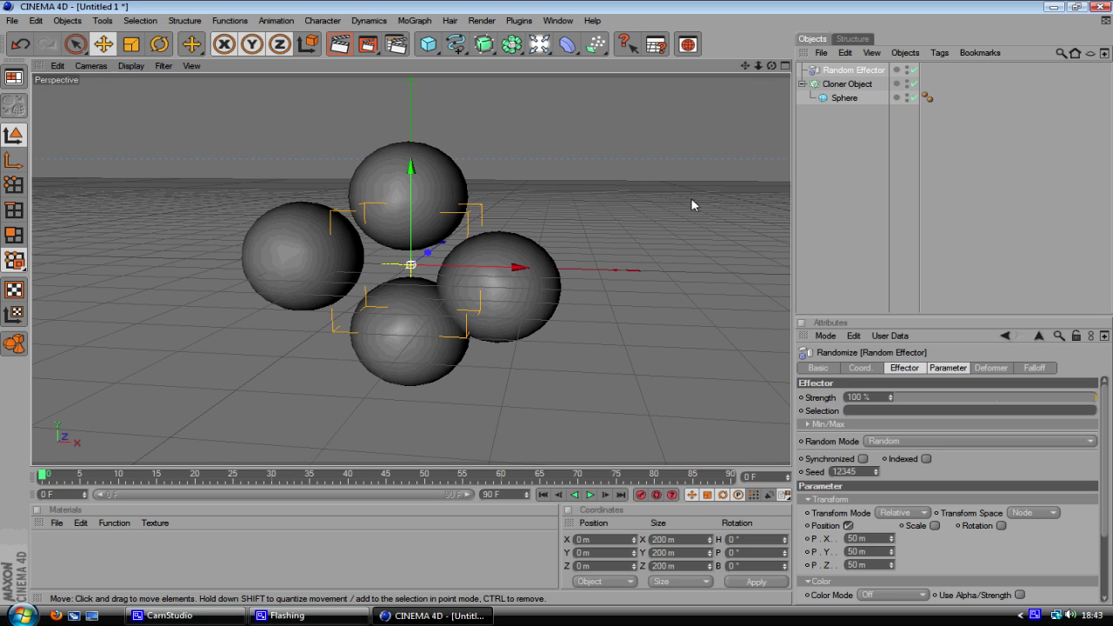
click(845, 84)
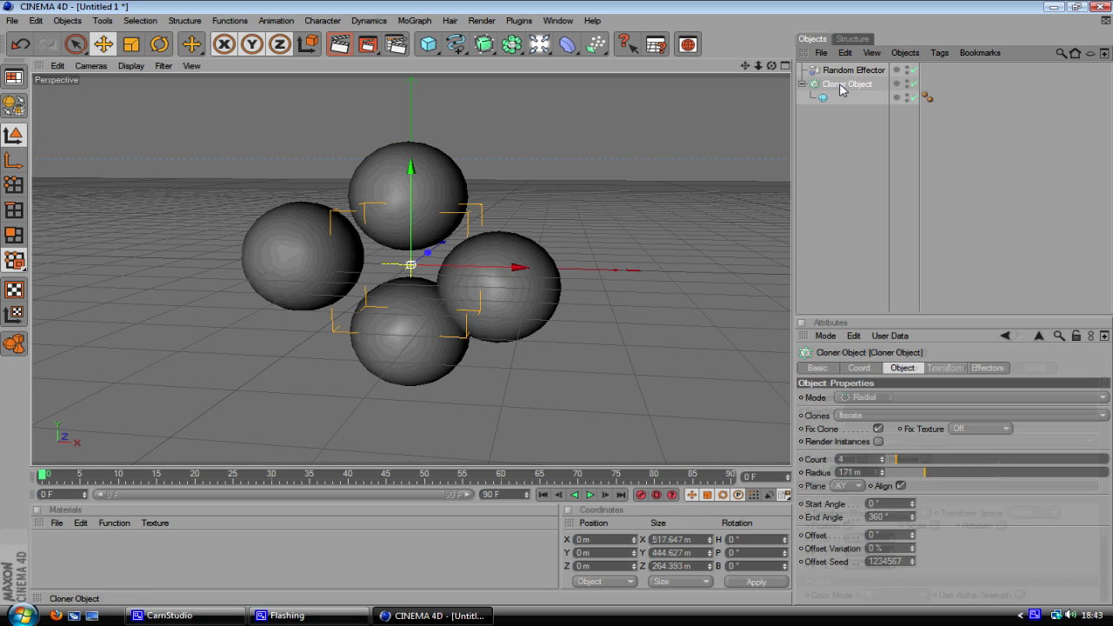
click(983, 368)
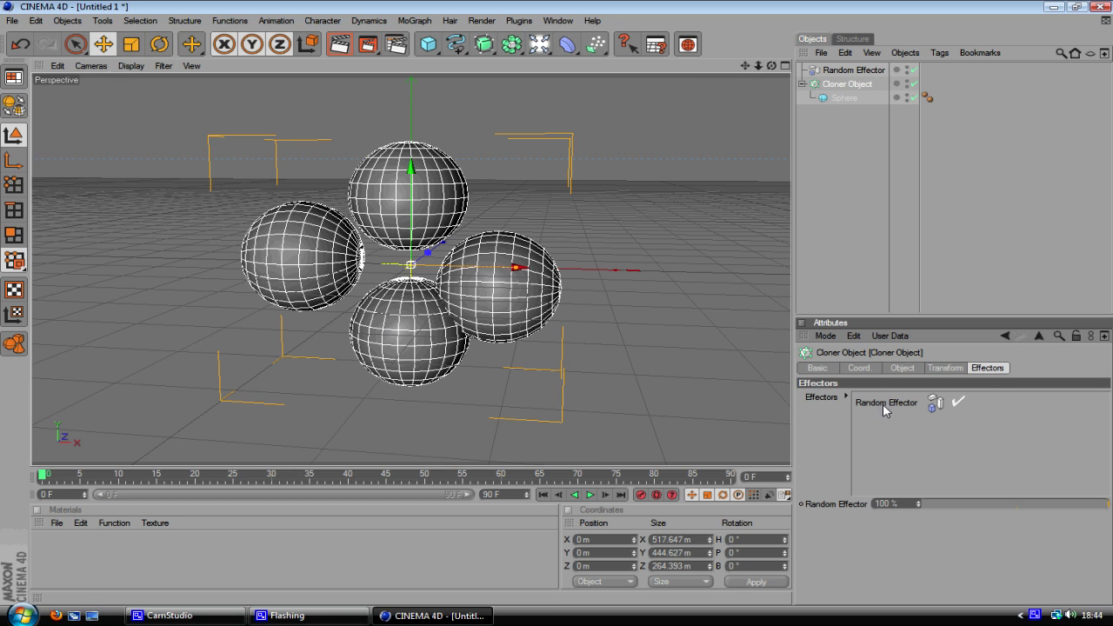
drag(878, 75, 847, 84)
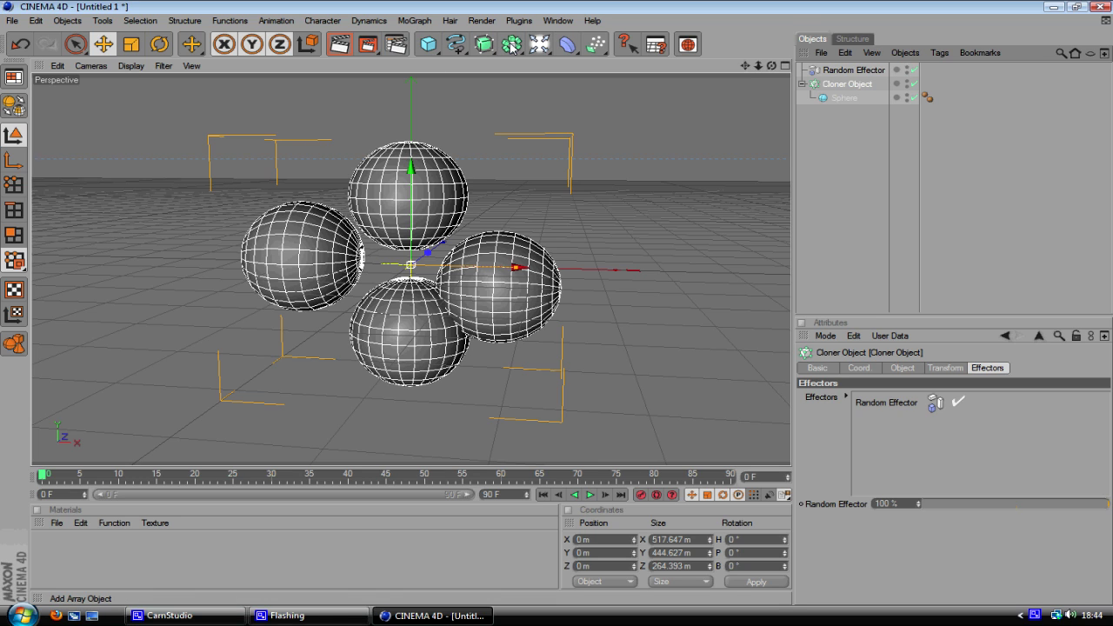
- Add a Metaball object and nest the cloner inside it to blend the spheres
click(511, 46)
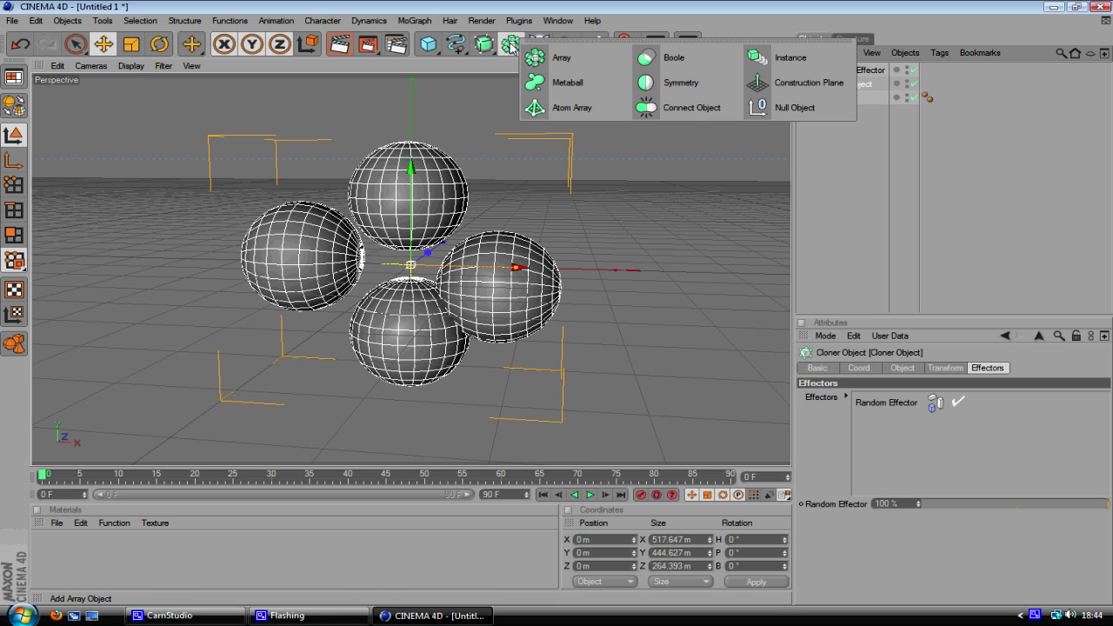
click(565, 81)
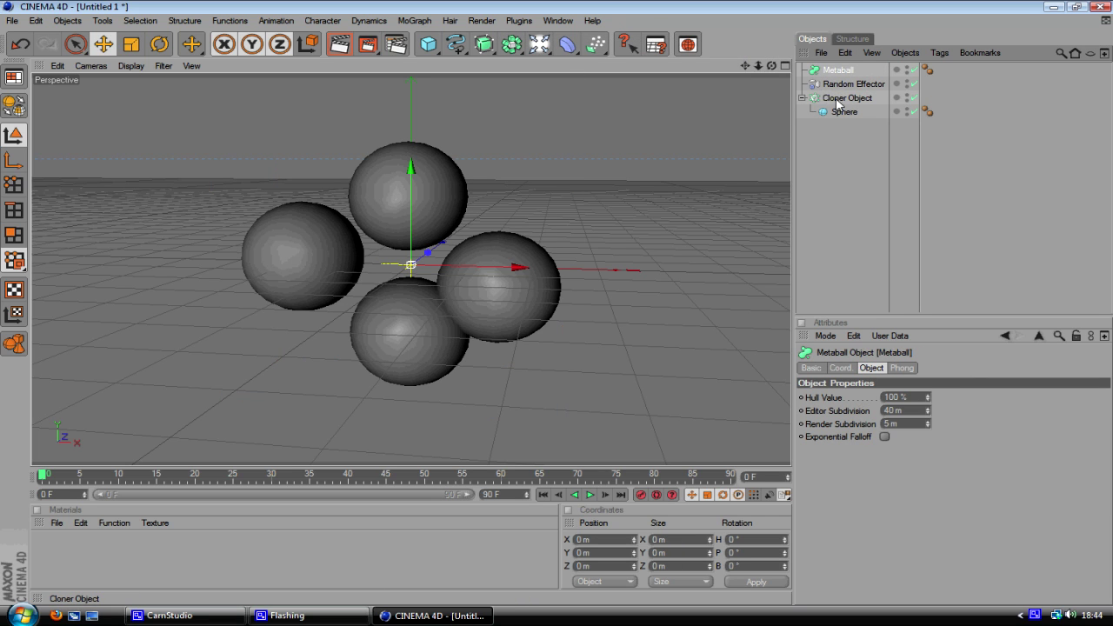
drag(838, 104, 839, 73)
click(838, 69)
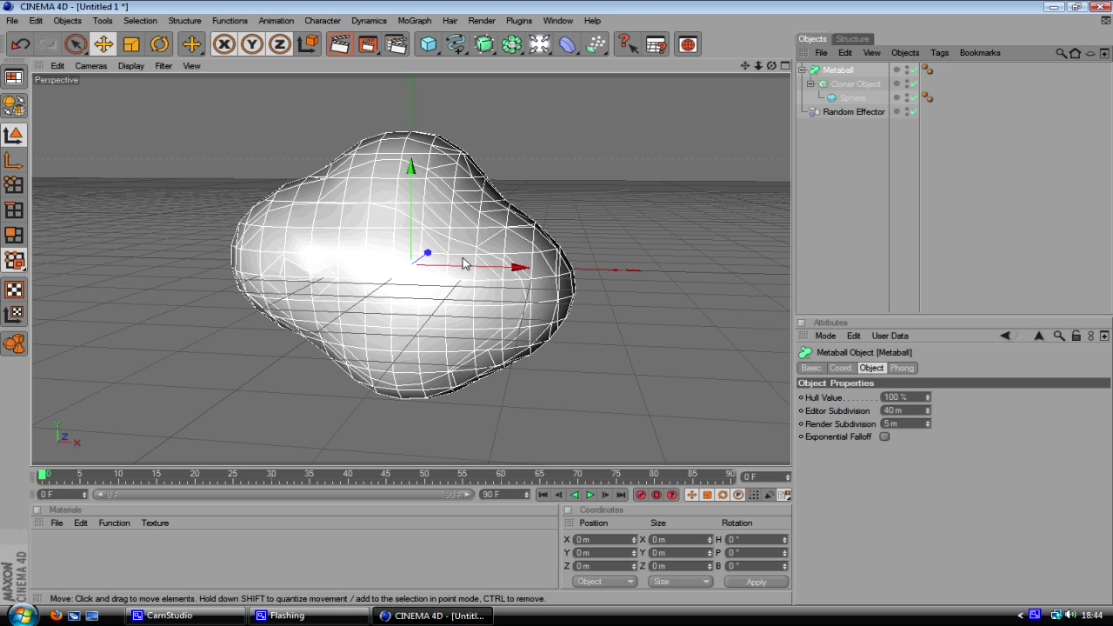
click(308, 461)
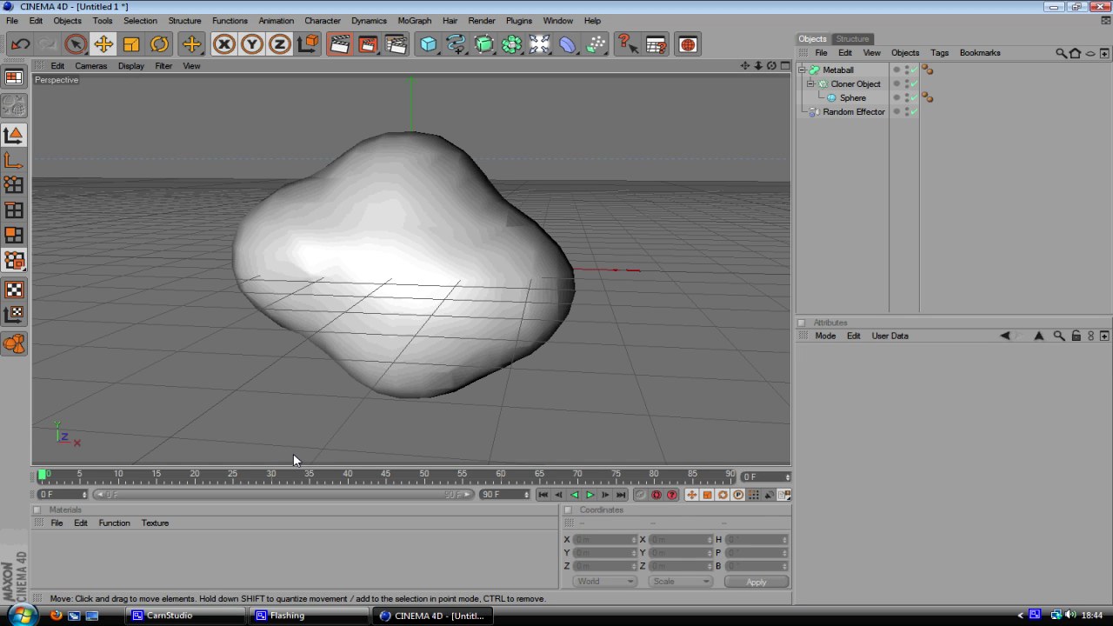
- Set the metaball's Editor Subdivision to 4 m and render the active view
click(845, 70)
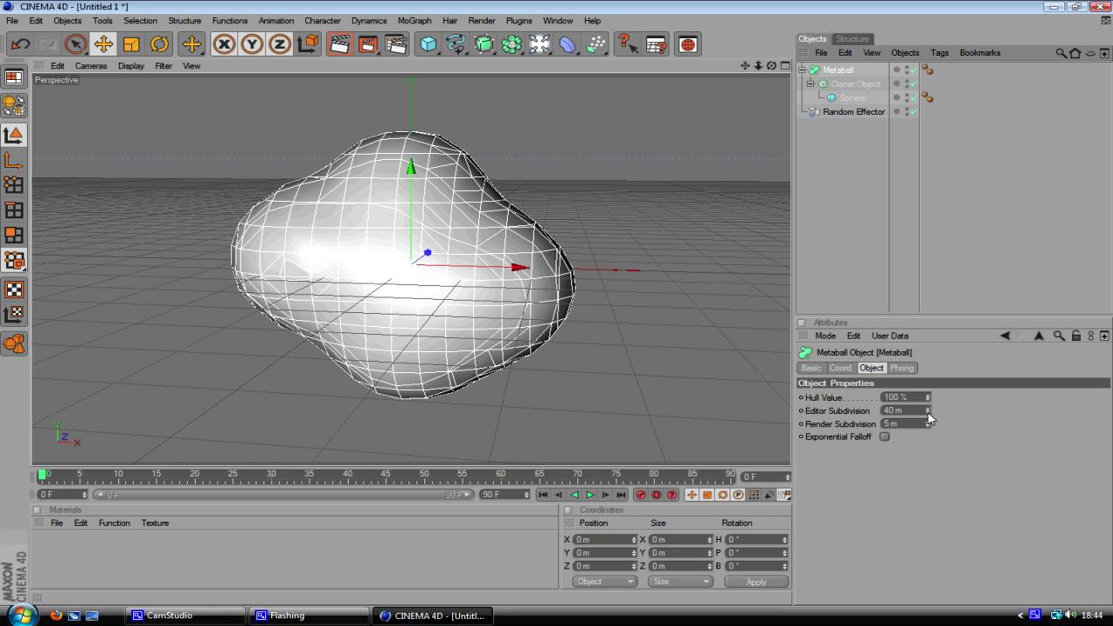
drag(927, 416, 923, 415)
click(339, 44)
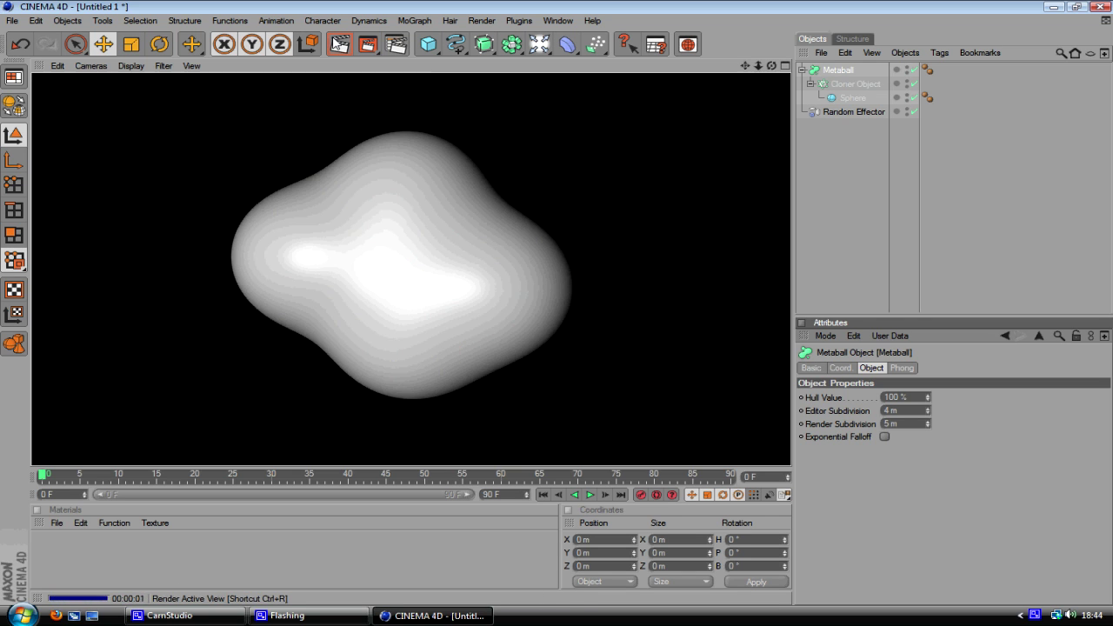
- Set the Random Effector's influence on the cloner to 94 %
click(840, 84)
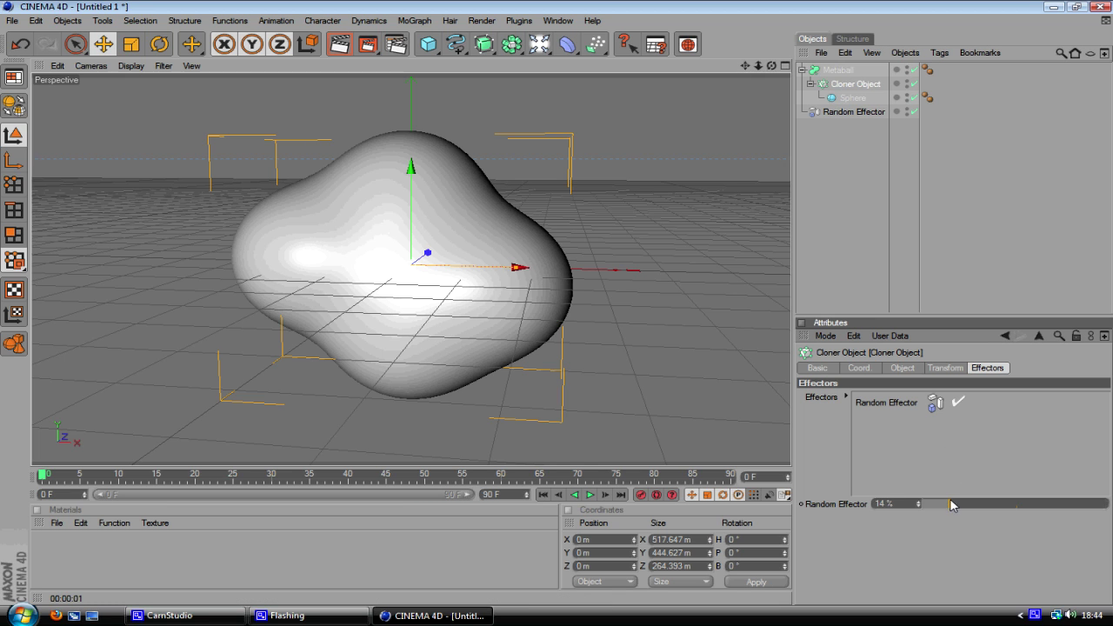
drag(946, 504, 1102, 505)
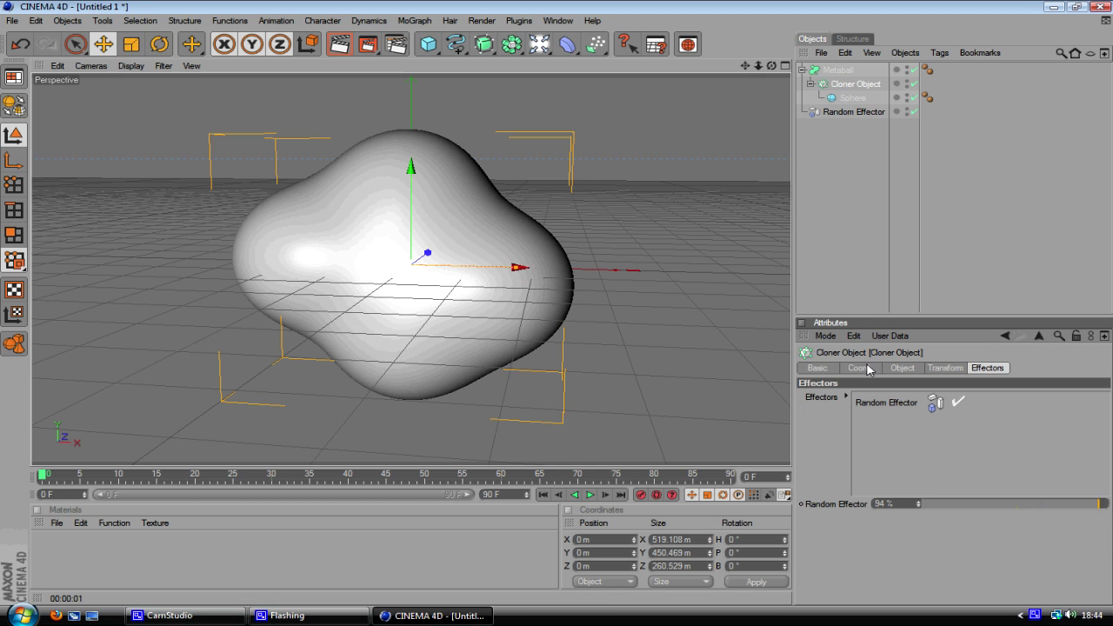
click(896, 367)
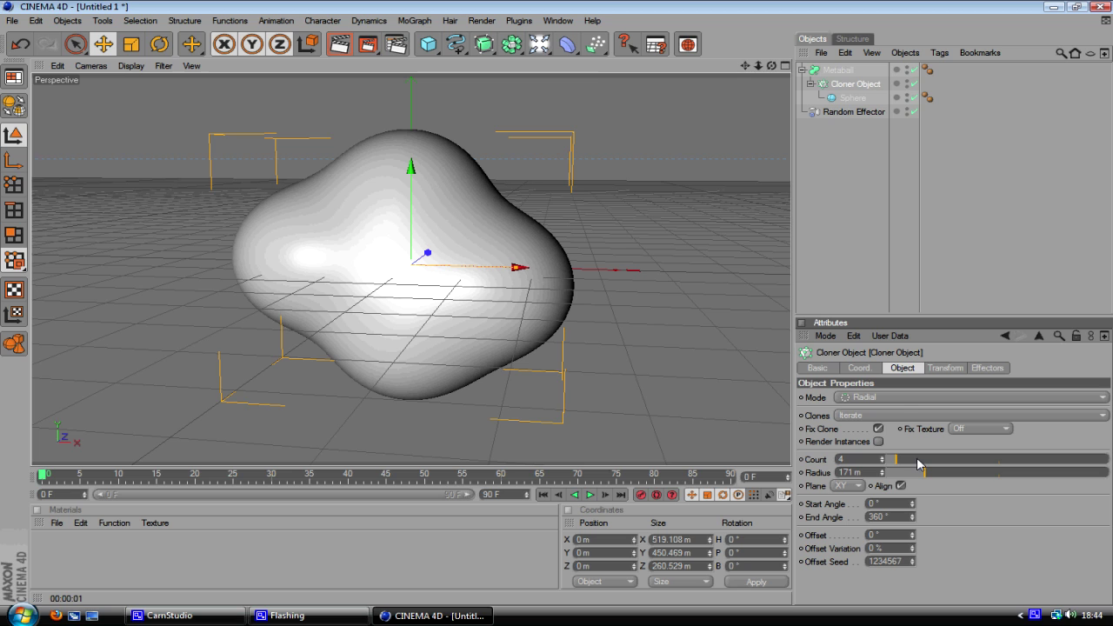
- Raise the metaball's Hull Value to 211 %
click(838, 70)
click(927, 397)
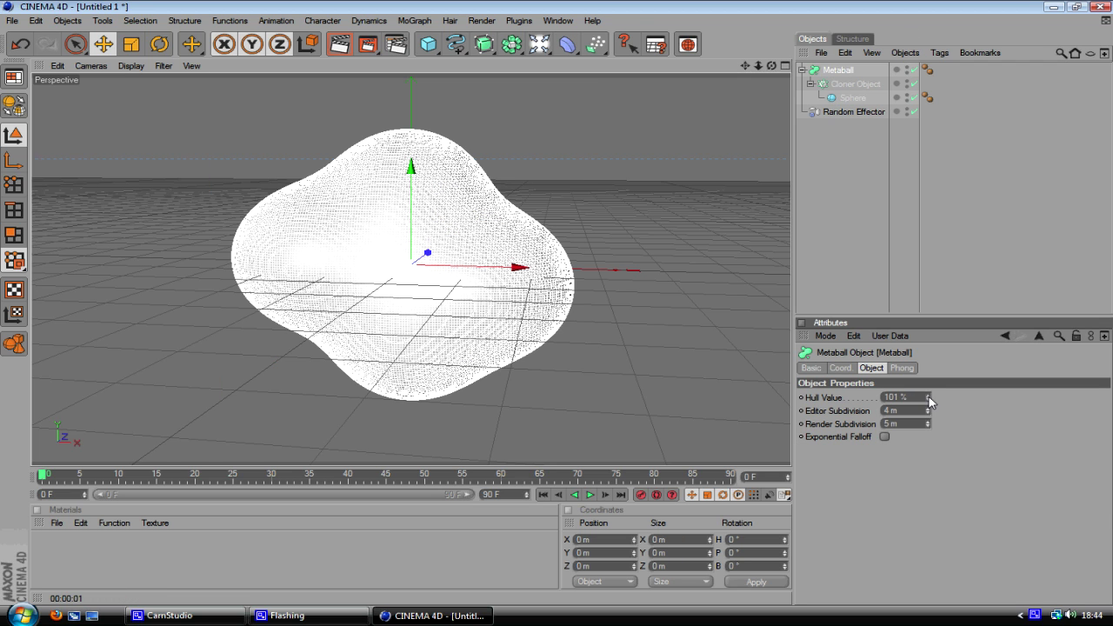
mouse_move(928, 399)
mouse_down()
mouse_move(946, 264)
mouse_move(918, 191)
mouse_move(928, 399)
mouse_move(623, 157)
mouse_move(928, 405)
mouse_move(935, 376)
mouse_move(930, 393)
mouse_up()
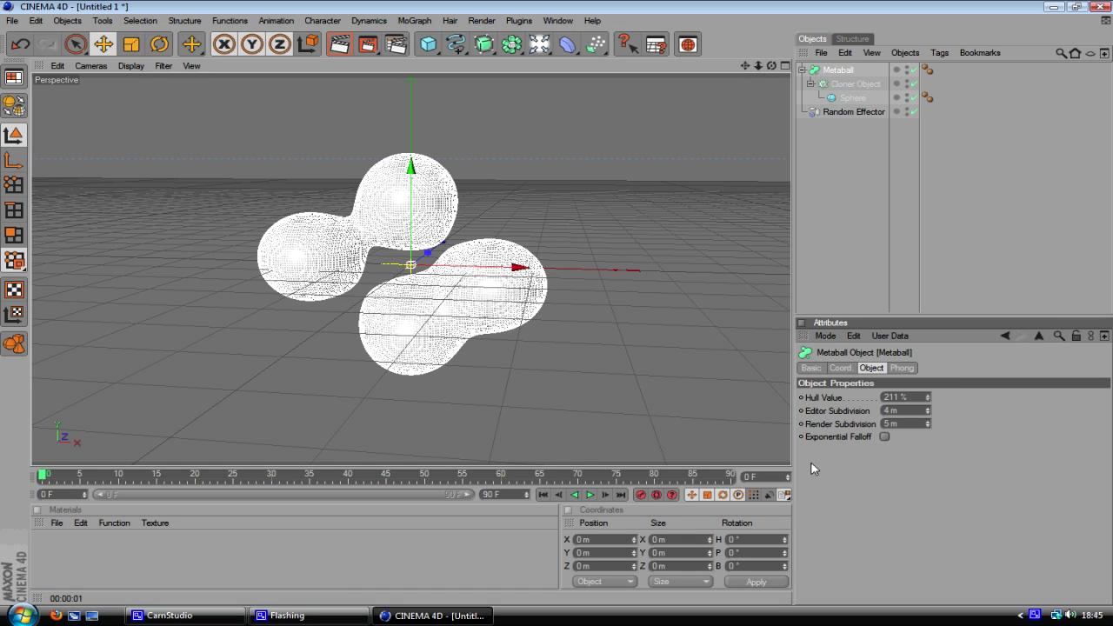
- Set the Random Effector's position offsets to 136 m in X, 64 m in Y and -11 m in Z
click(839, 111)
drag(892, 539, 895, 609)
drag(880, 507, 892, 565)
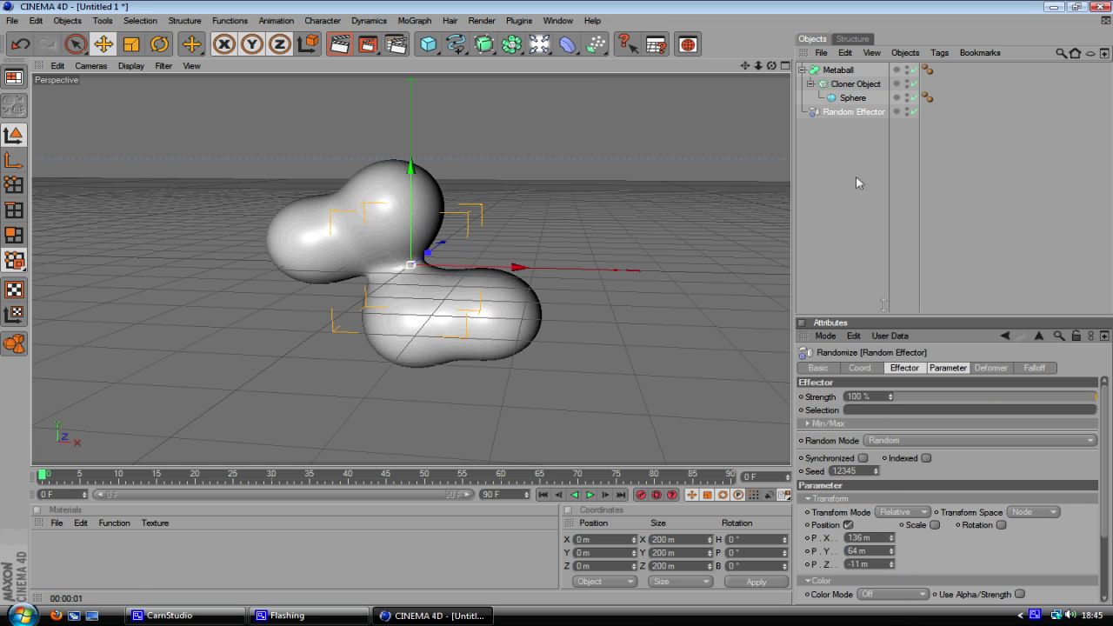
- Set the cloner's Start Angle to -161° and inspect the reshaped metaball from another angle
click(850, 84)
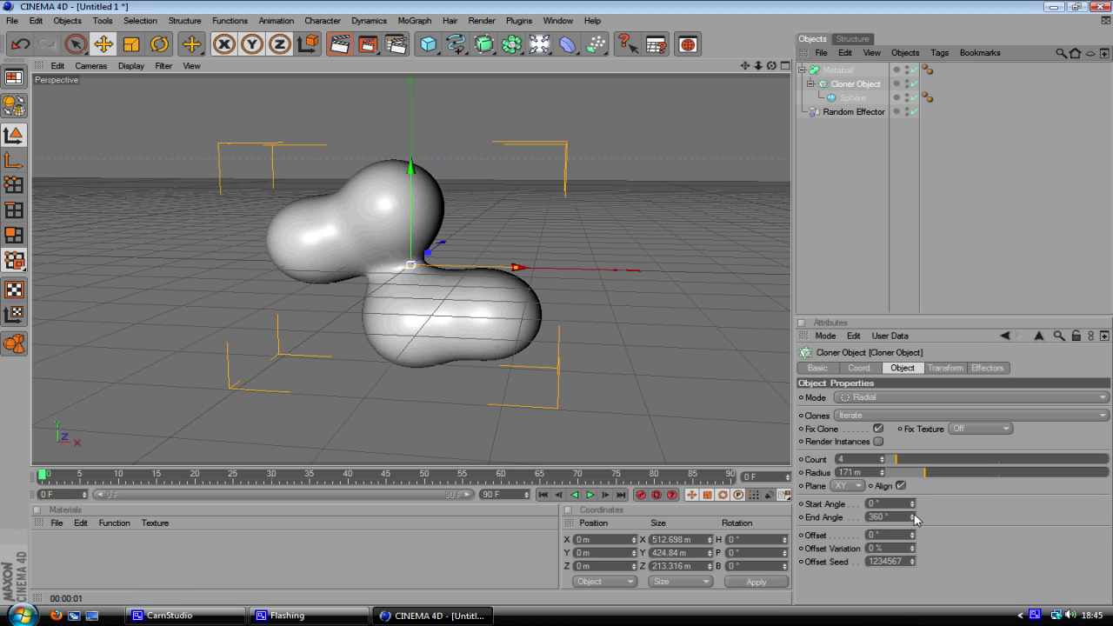
drag(911, 504, 911, 543)
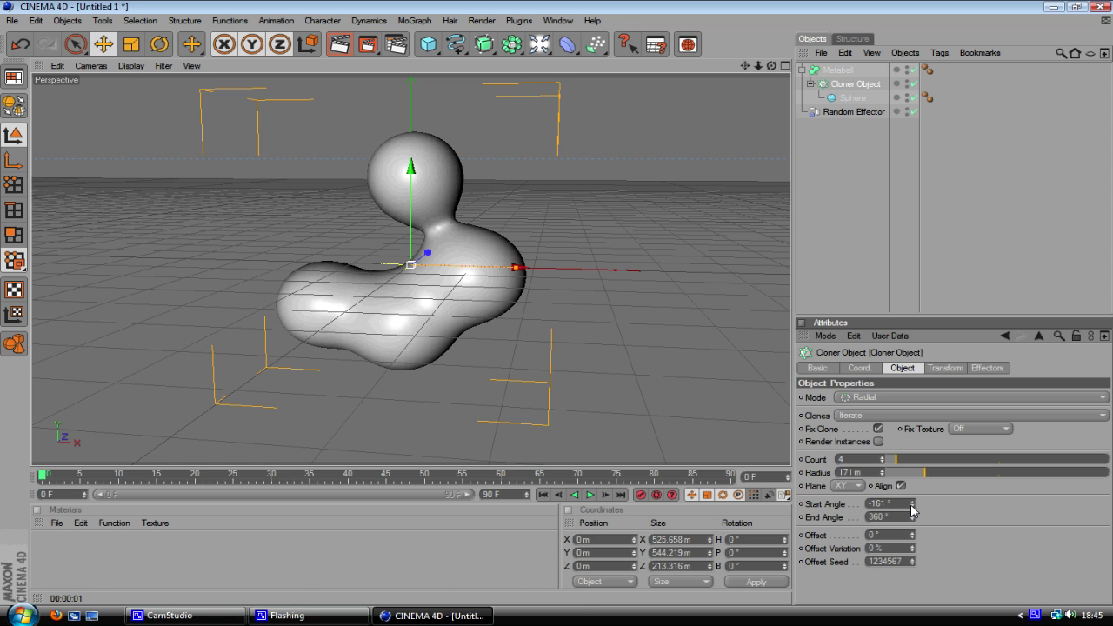
alt+drag(486, 348, 768, 320)
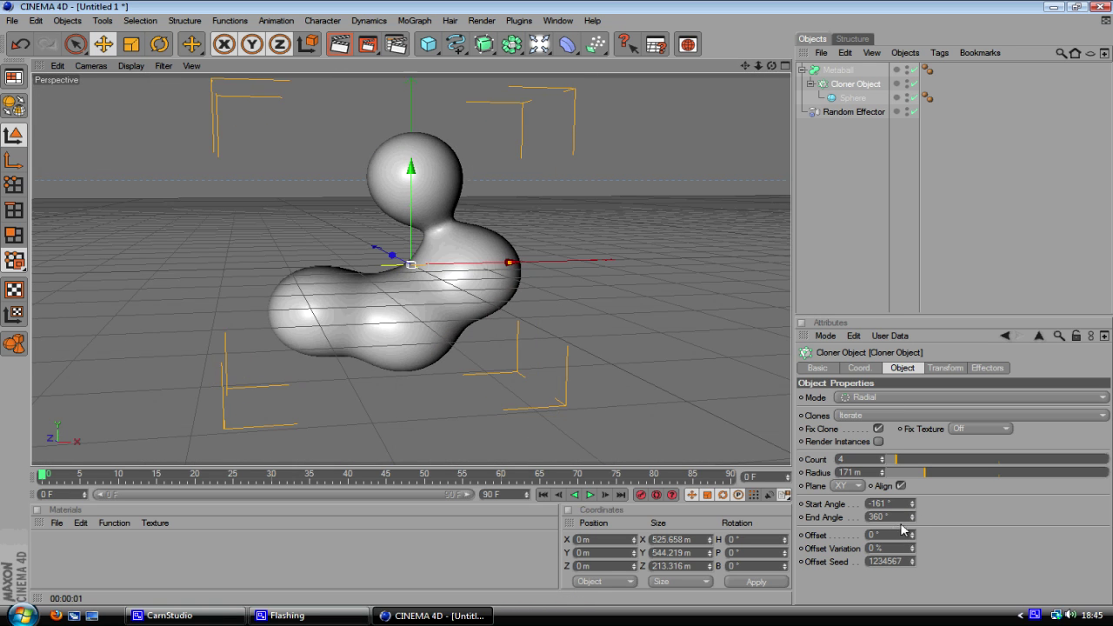
- Adjust the cloner's radius slightly, and set the Random Effector's Z position offset to 234 m, checking the metaball from other angles
mouse_move(924, 473)
mouse_down()
mouse_move(939, 470)
mouse_move(926, 471)
mouse_up()
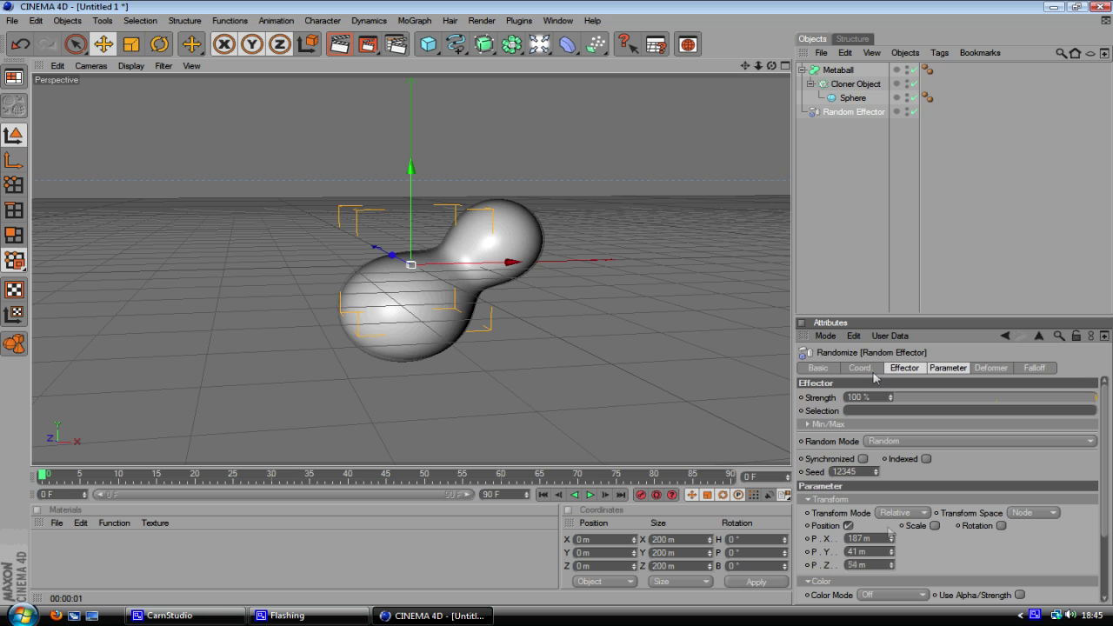
drag(892, 568, 895, 576)
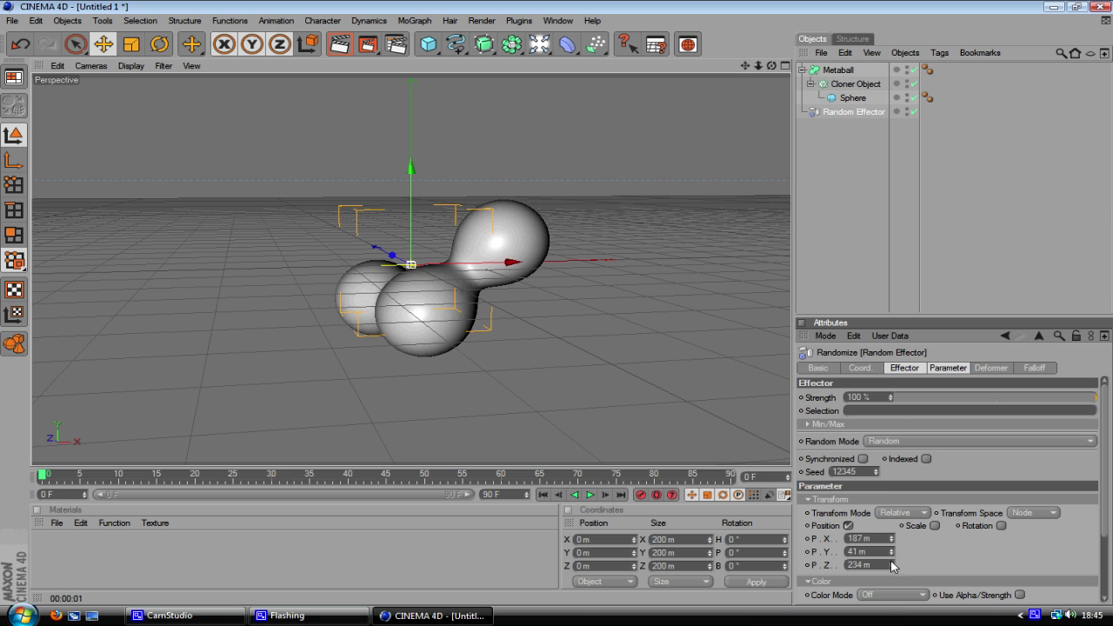
alt+drag(703, 450, 556, 310)
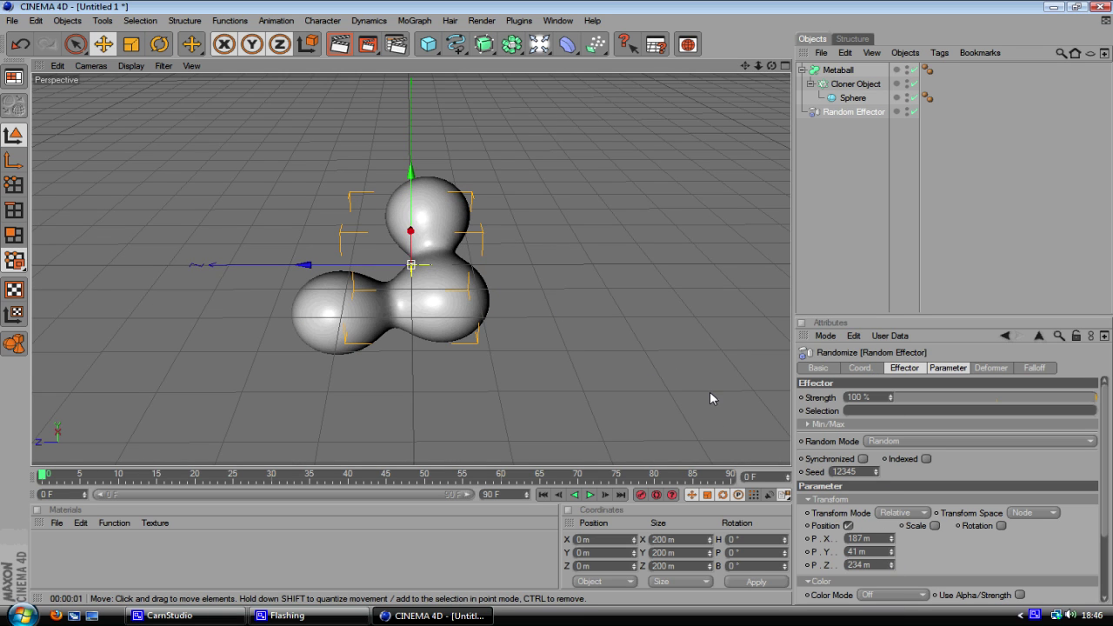
click(559, 308)
alt+drag(712, 368, 648, 340)
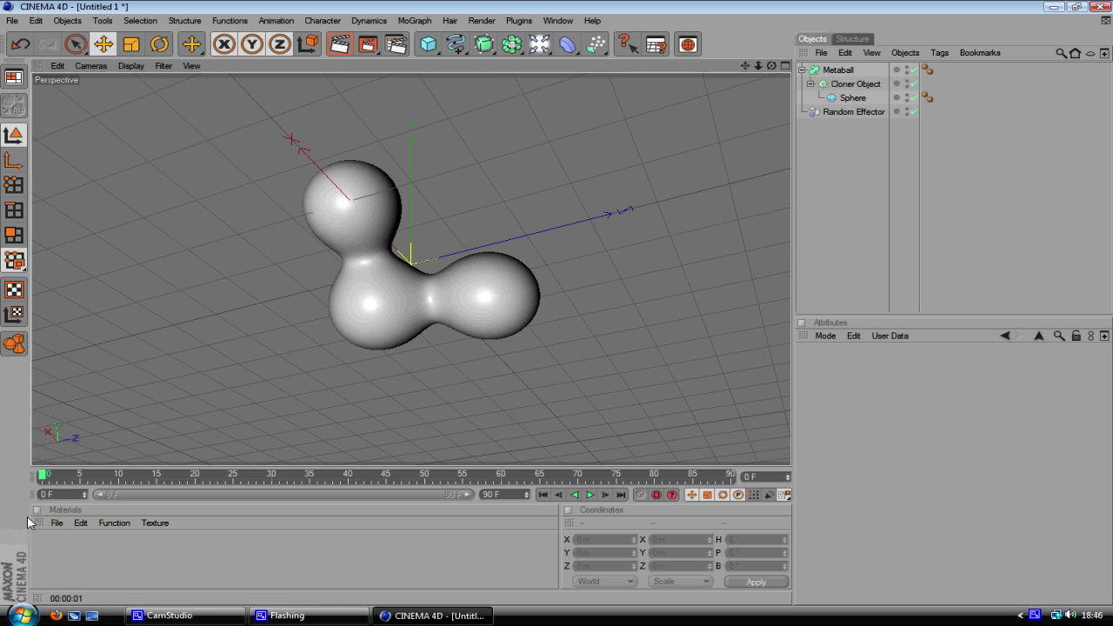
- Load the saved blackish material onto the metaball and render a preview of the perspective view
click(56, 522)
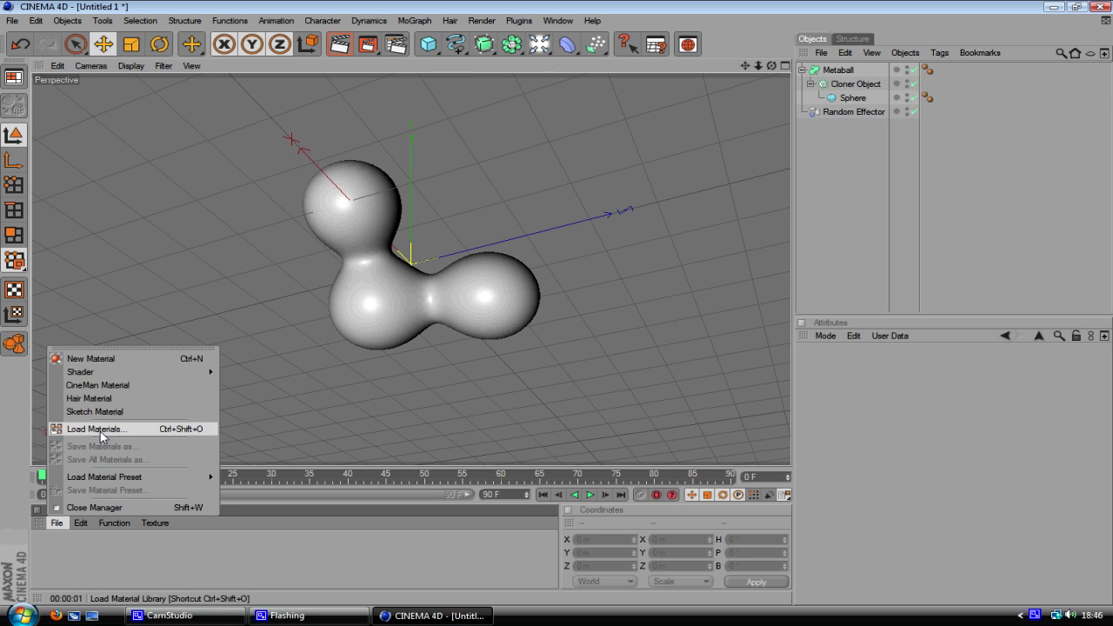
mouse_move(139, 478)
mouse_move(278, 503)
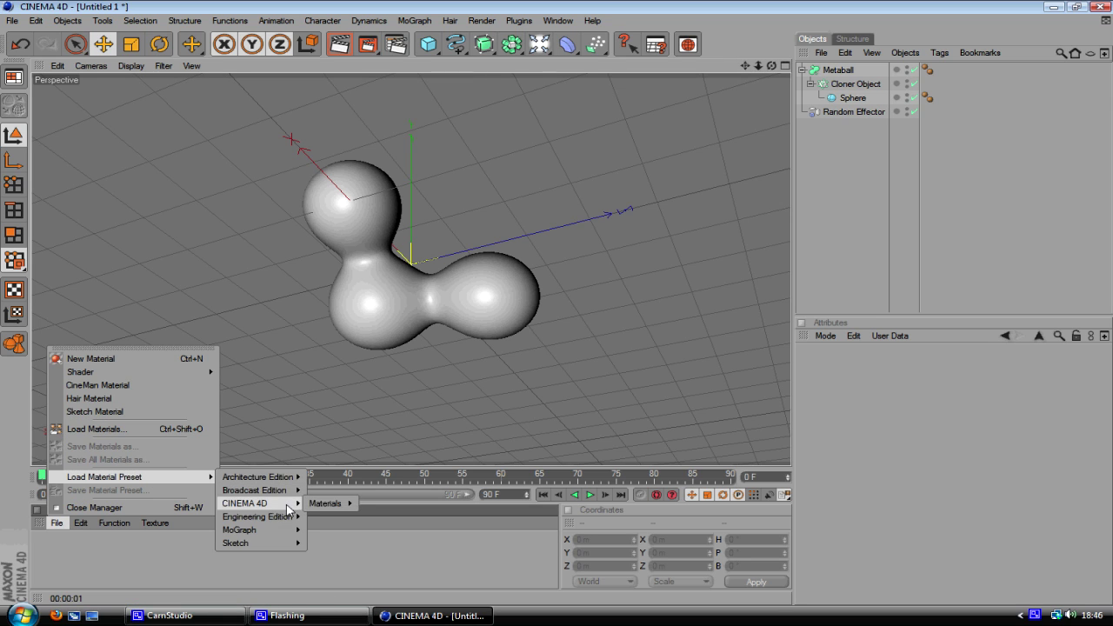
click(145, 429)
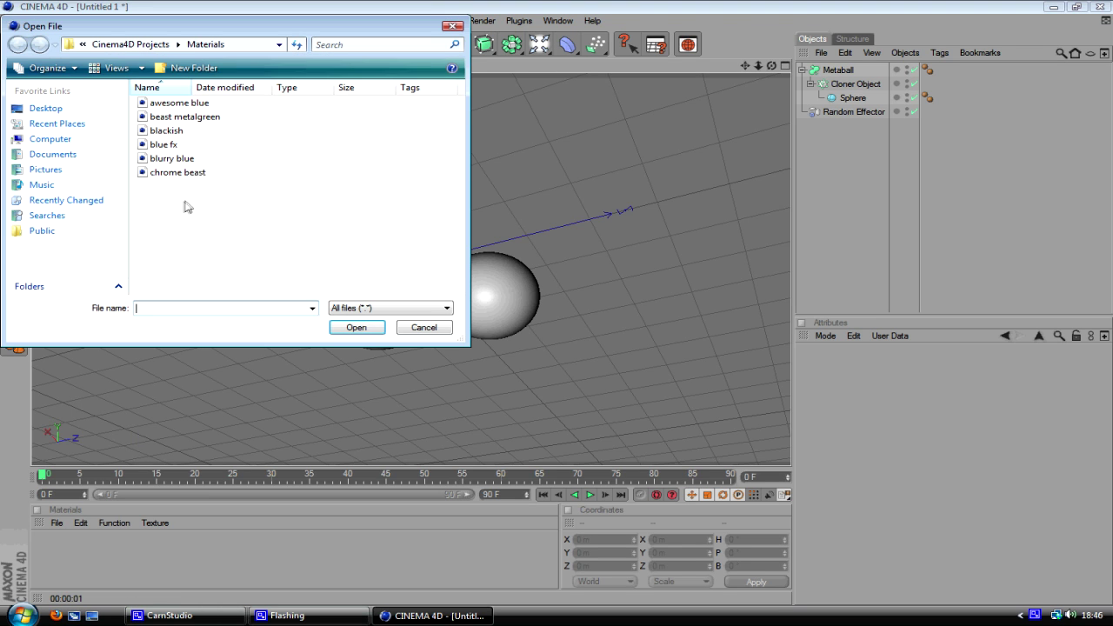
double_click(166, 130)
drag(41, 553, 428, 318)
click(338, 45)
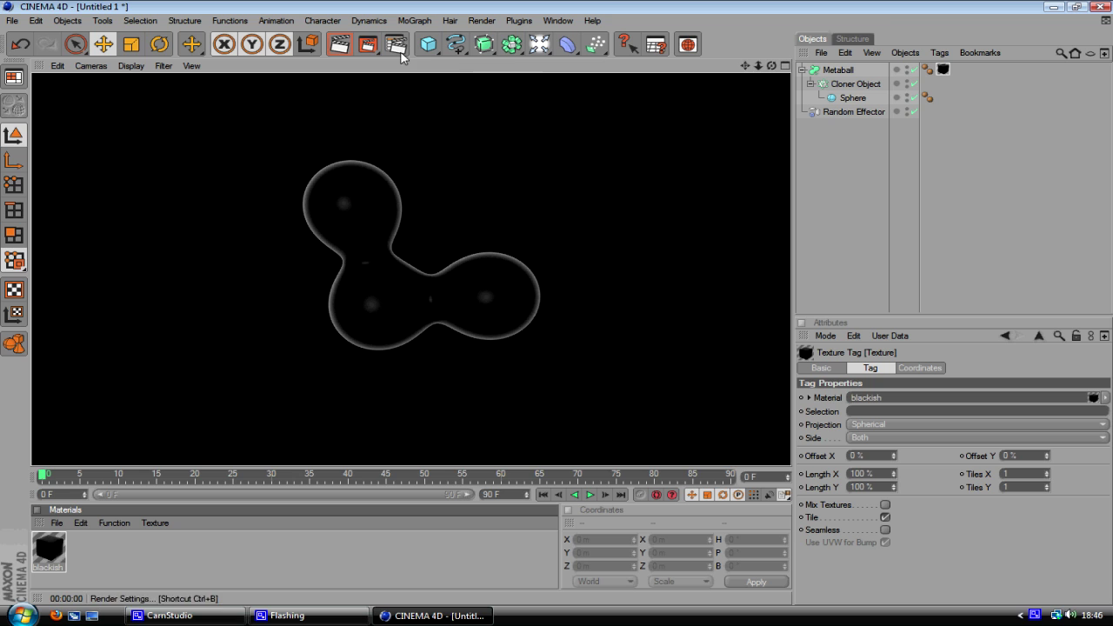
- Add a Background object and apply a new plain white material to it
click(541, 44)
click(595, 155)
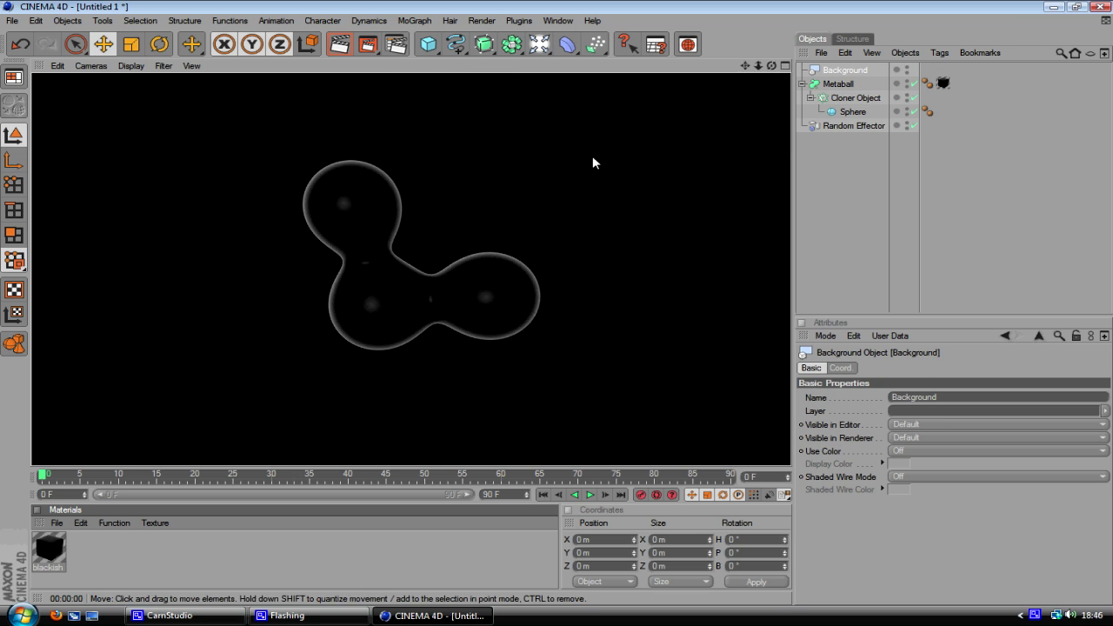
click(56, 523)
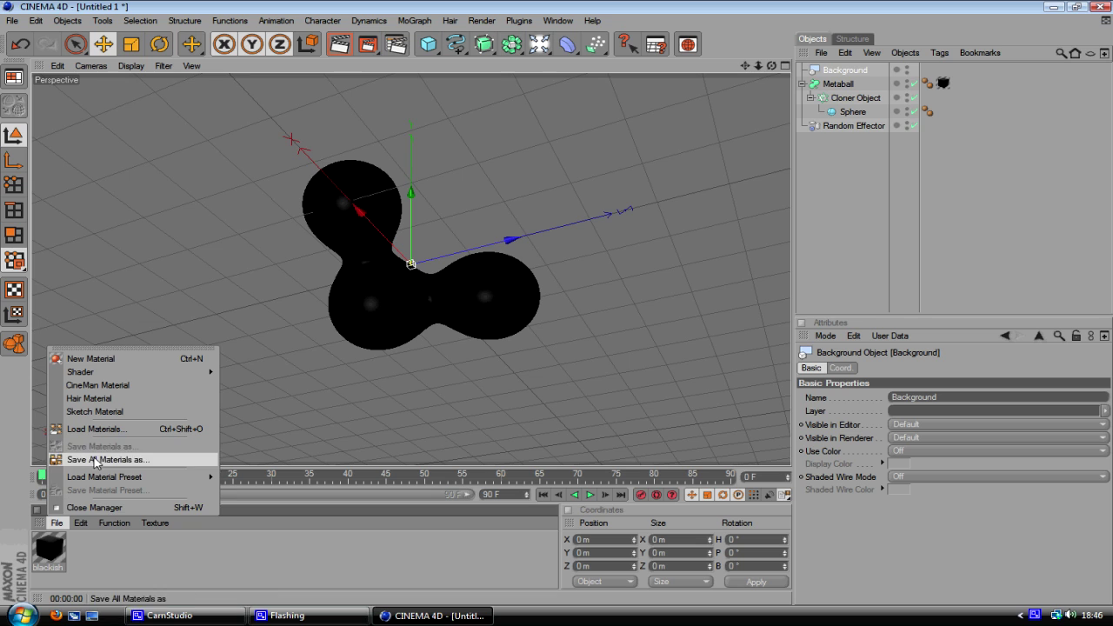
click(87, 358)
click(838, 368)
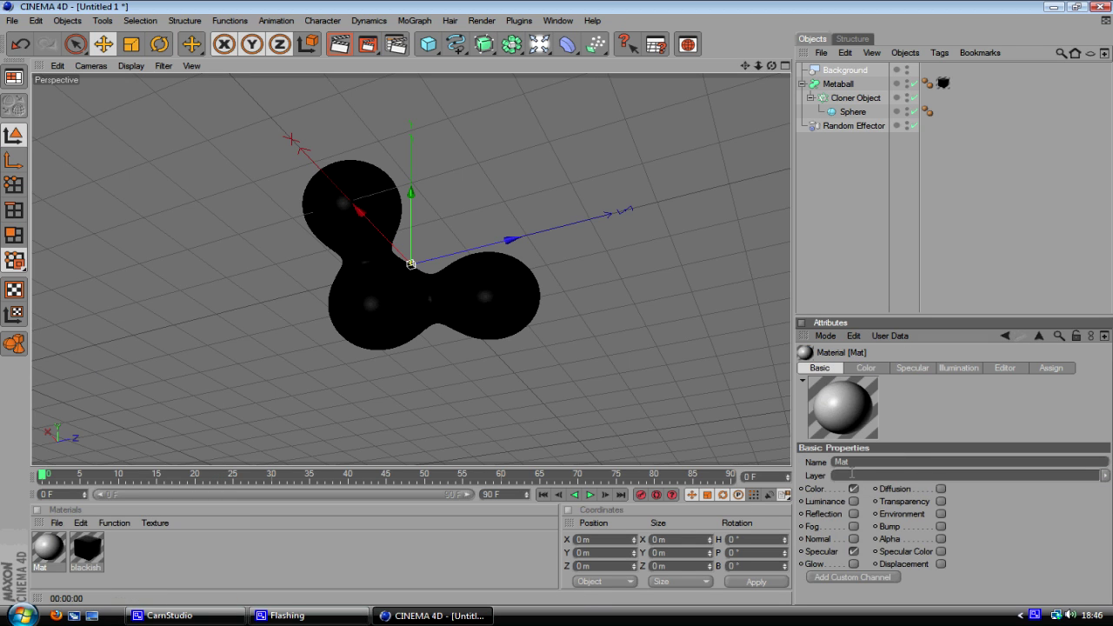
click(853, 513)
drag(846, 52, 847, 71)
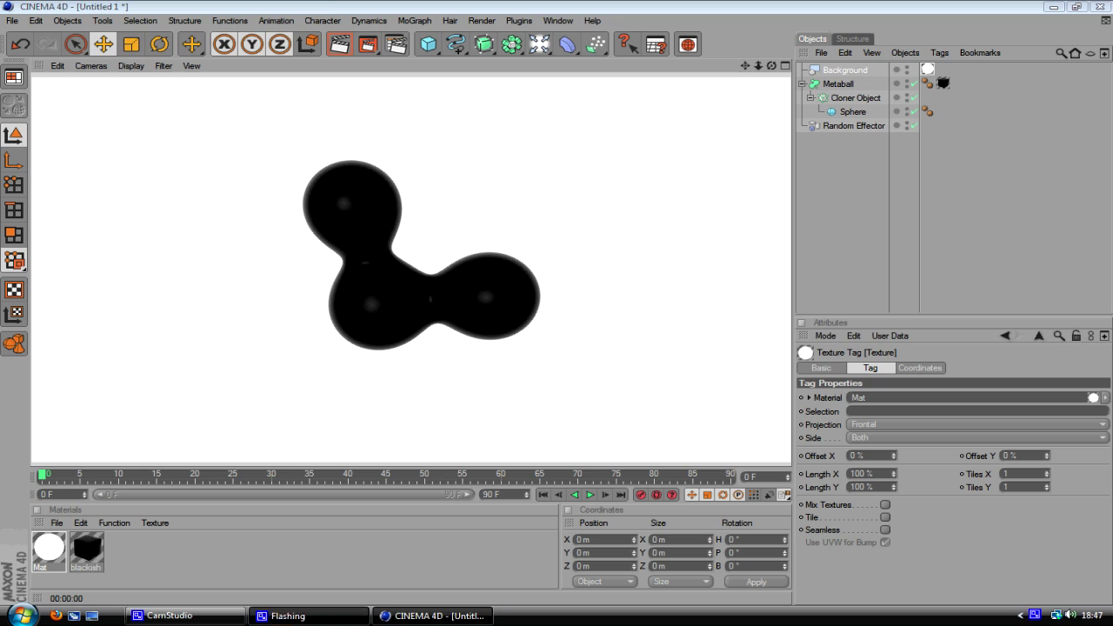
click(184, 616)
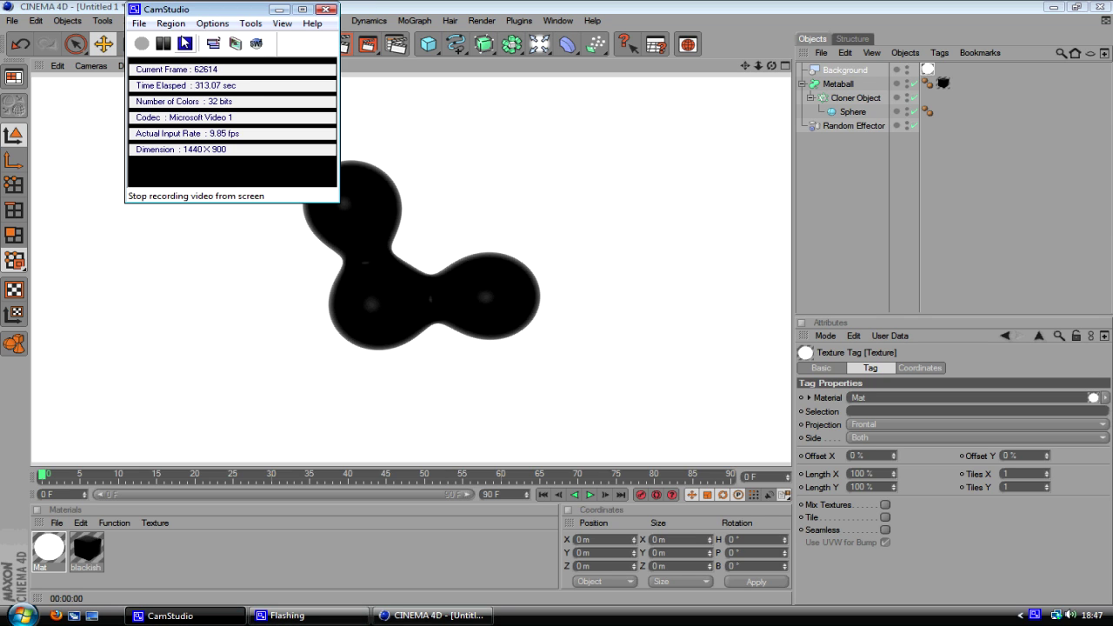